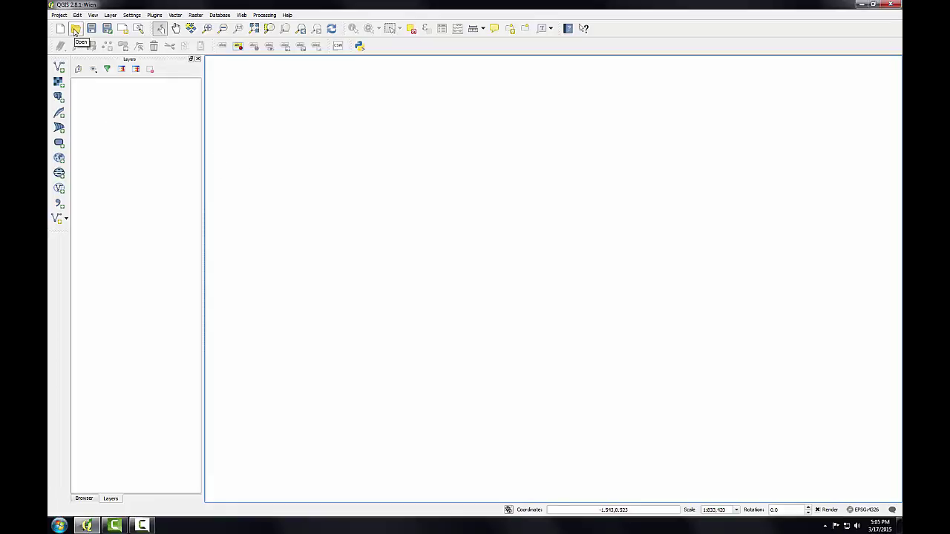
# Step: Open the World View project from C:\FOSS4G Labs QGIS 2.8\GST 101\Module 3 Lab\Lab 3 Data
pyautogui.click(59, 15)
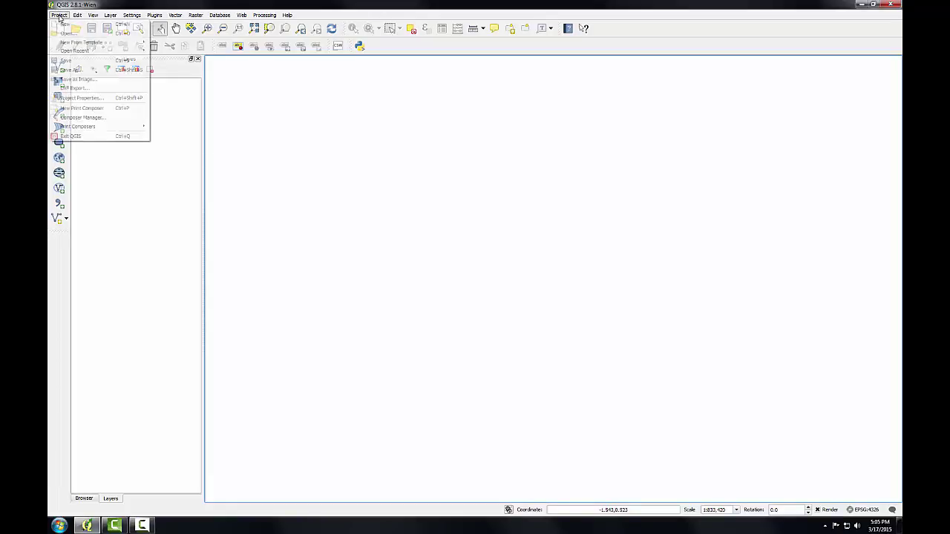
pyautogui.click(67, 33)
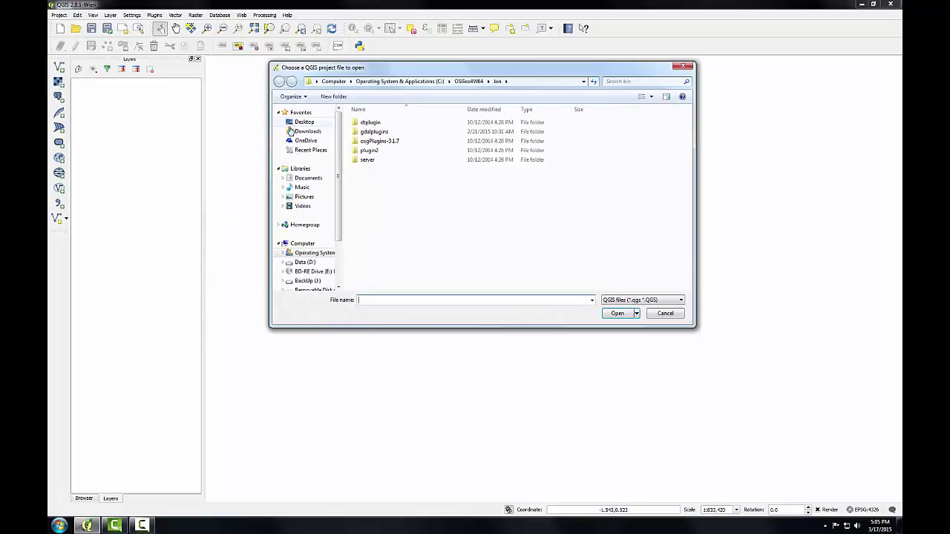
pyautogui.click(308, 253)
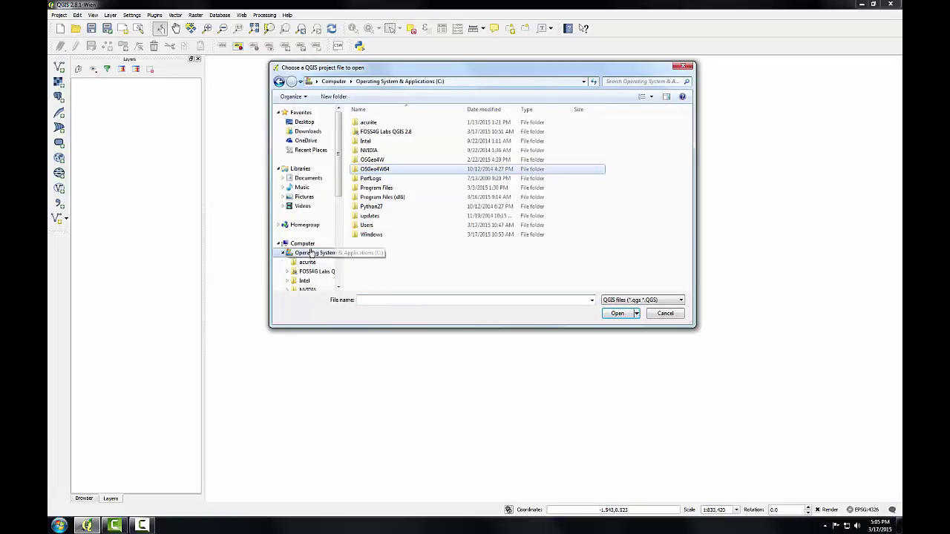
pyautogui.doubleClick(377, 132)
pyautogui.doubleClick(371, 122)
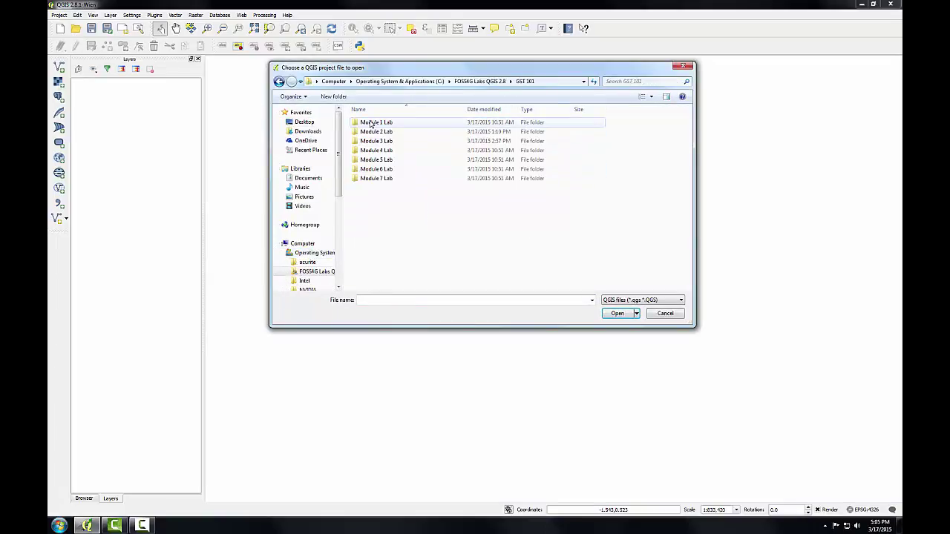
pyautogui.doubleClick(376, 141)
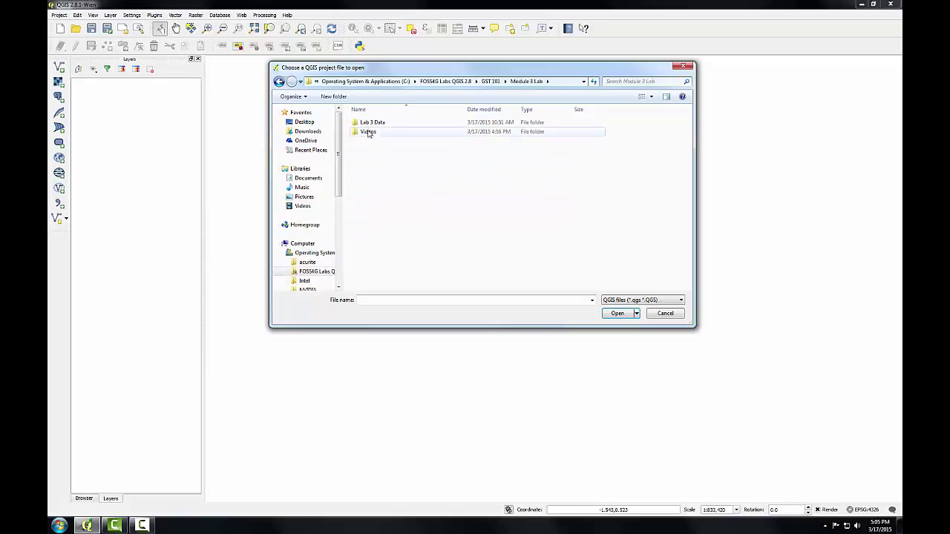
pyautogui.doubleClick(366, 123)
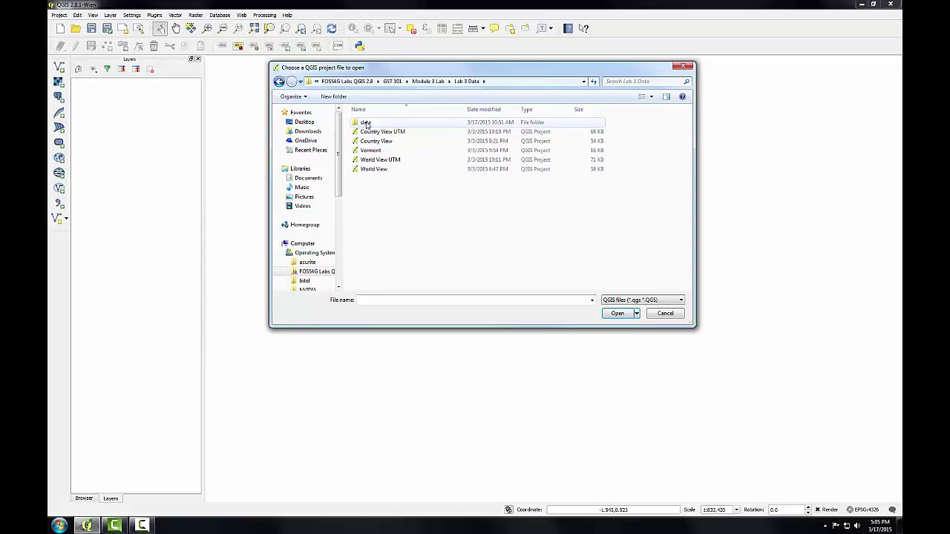
pyautogui.click(377, 170)
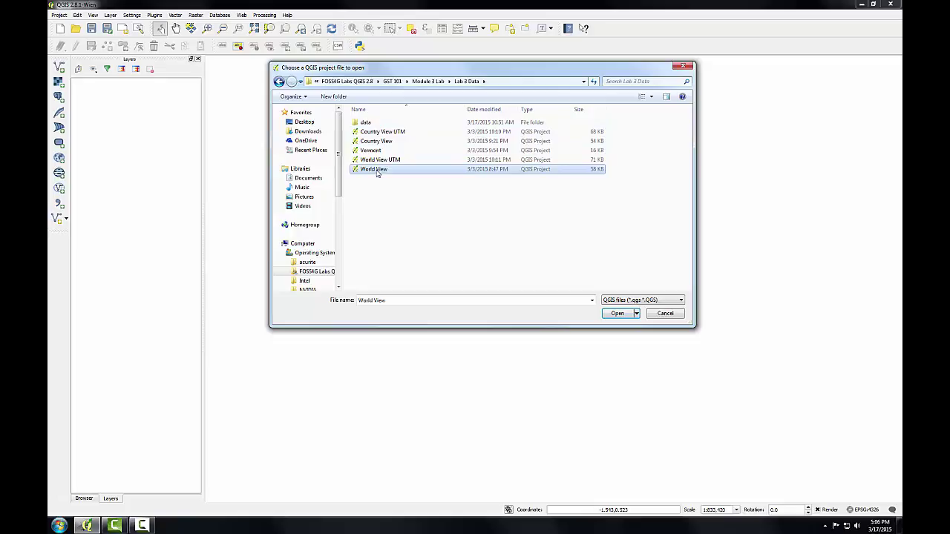
pyautogui.click(619, 314)
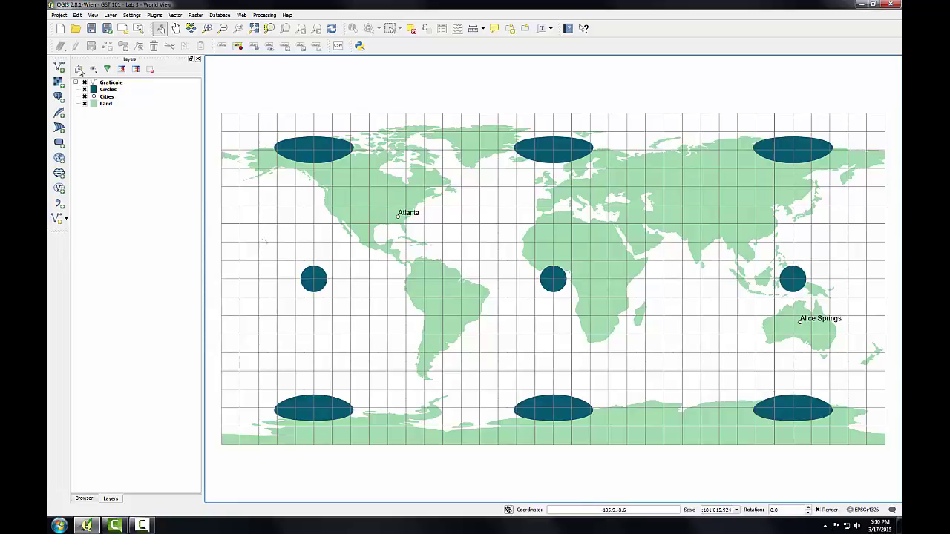
pyautogui.click(58, 15)
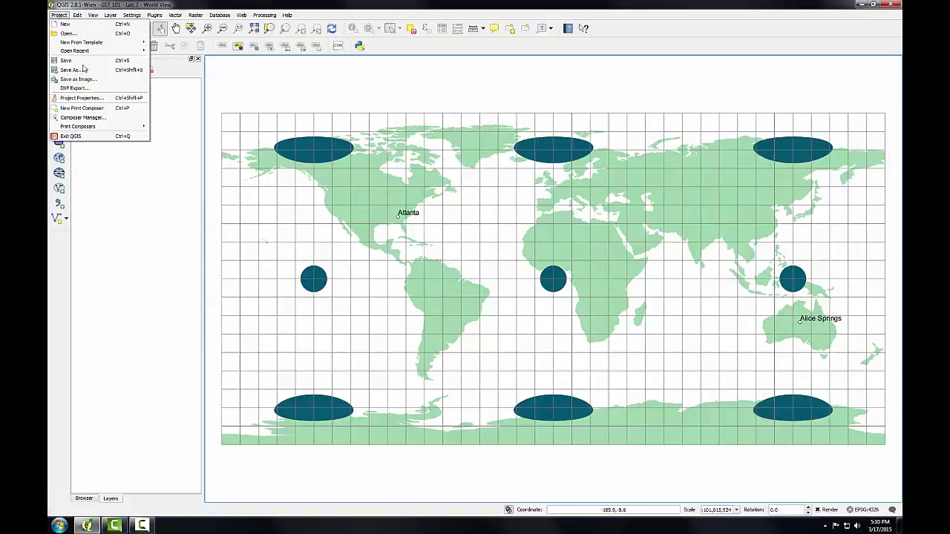
pyautogui.click(81, 98)
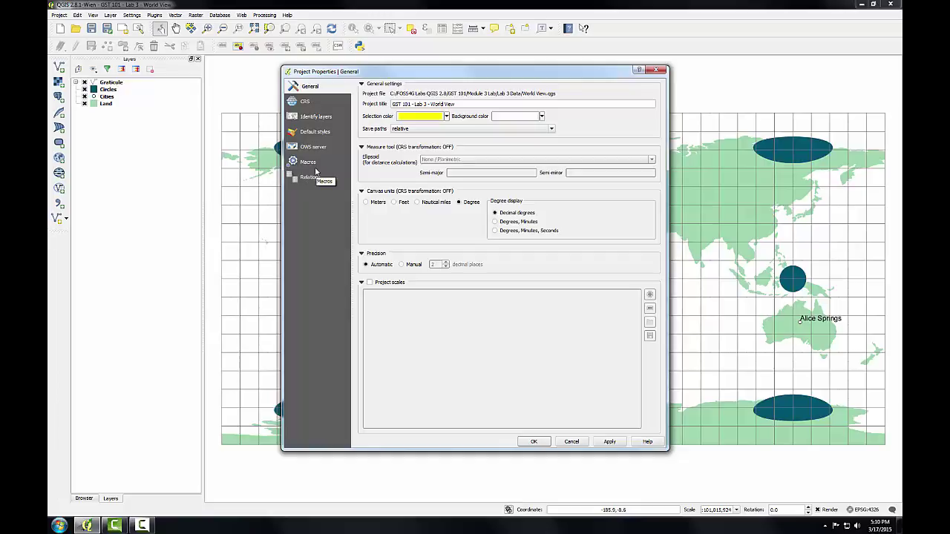
pyautogui.click(308, 103)
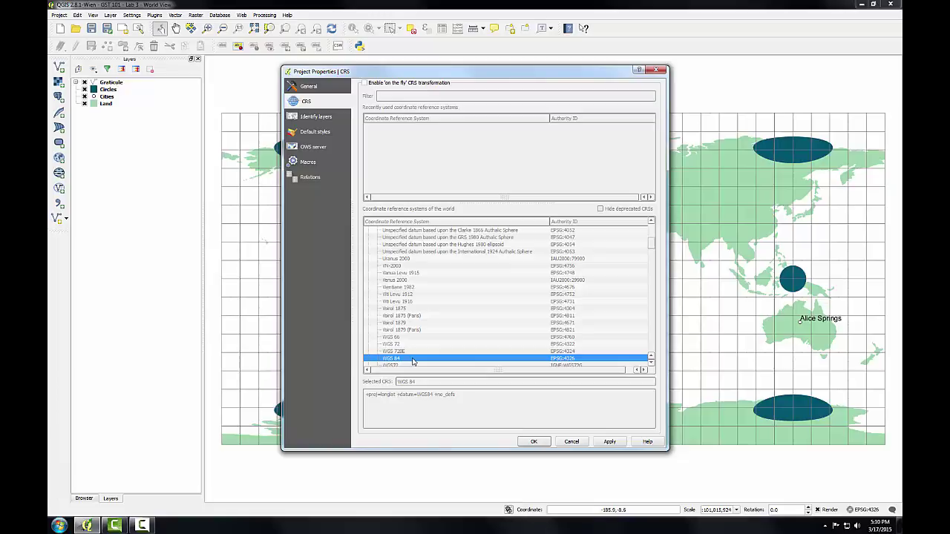
pyautogui.click(533, 441)
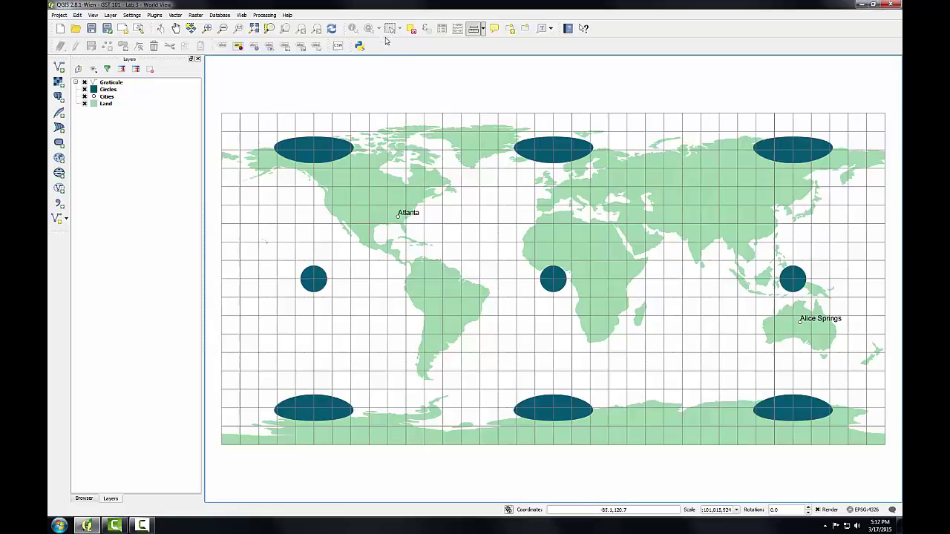
# Step: Start a Measure Line measurement at Atlanta, with the Measure readout moved out of the way
pyautogui.click(484, 30)
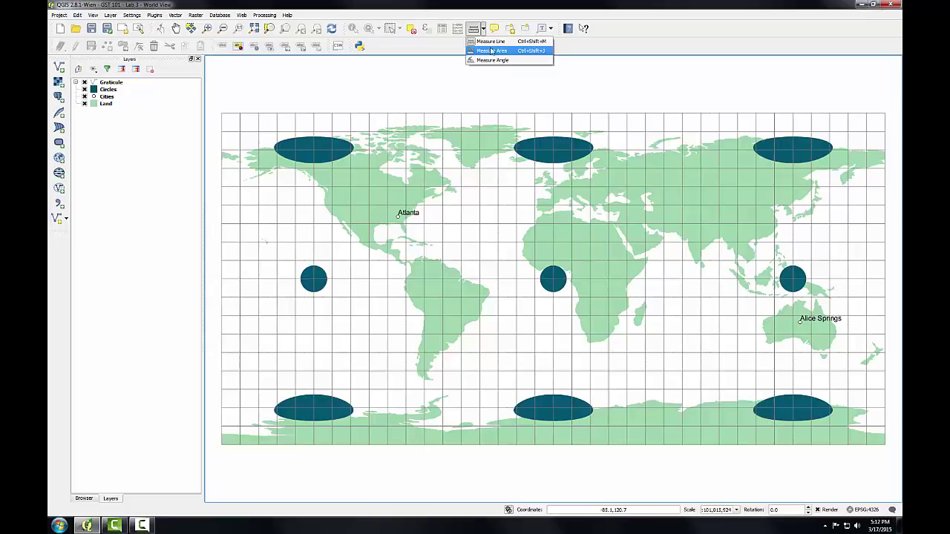
pyautogui.click(490, 41)
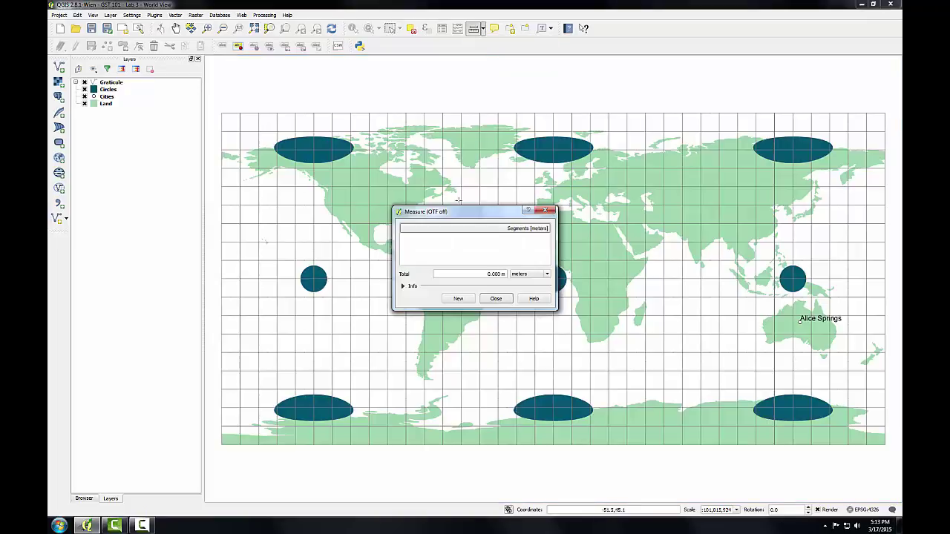
pyautogui.moveTo(471, 214); pyautogui.dragTo(464, 88)
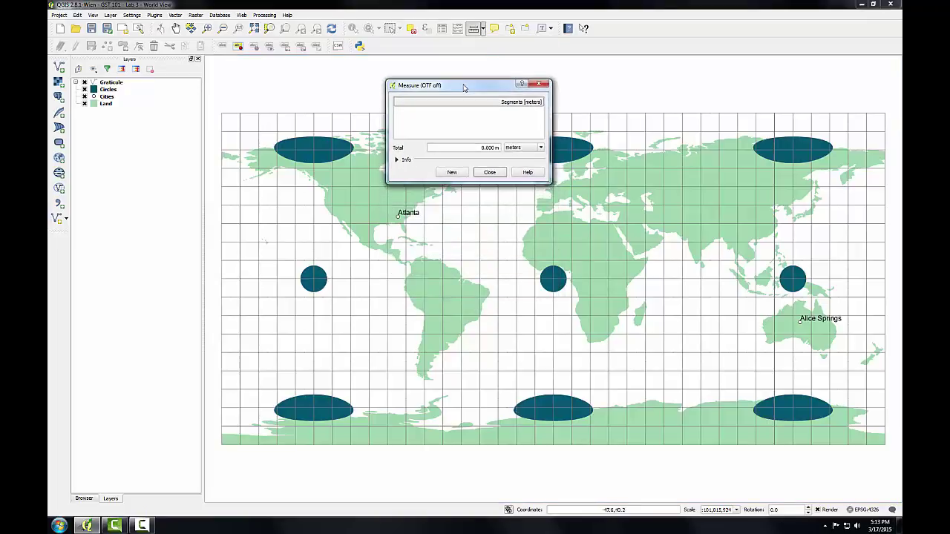
pyautogui.click(398, 214)
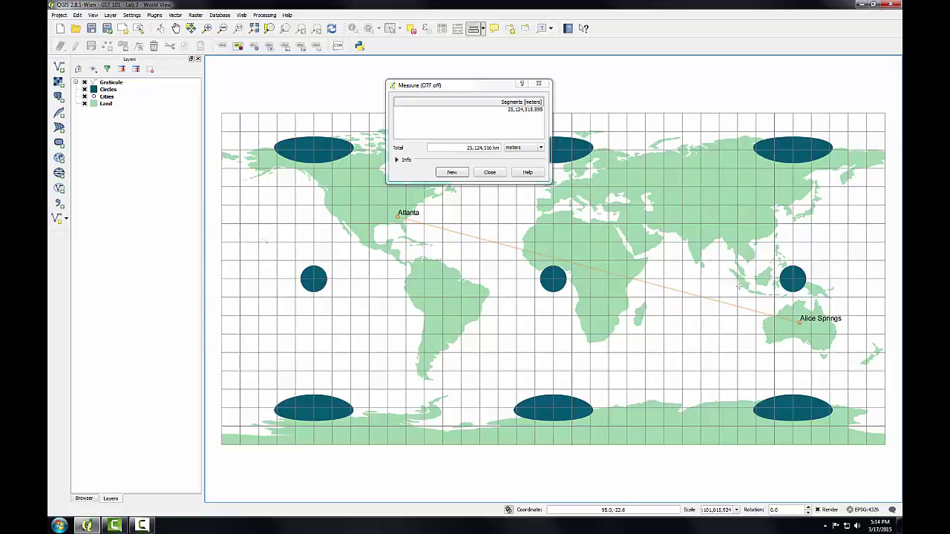
# Step: Close the measurement and enable on-the-fly CRS transformation with WGS 84 as project CRS
pyautogui.click(489, 172)
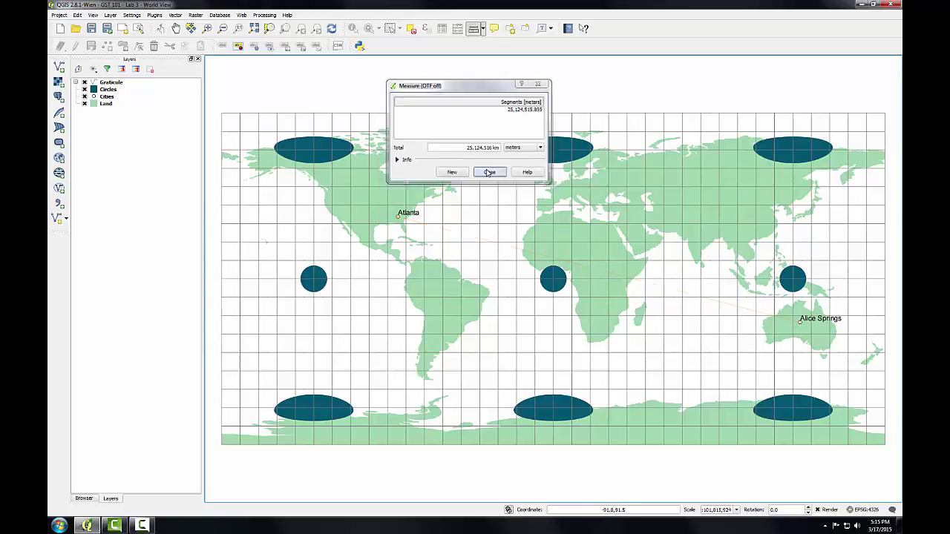
pyautogui.click(64, 16)
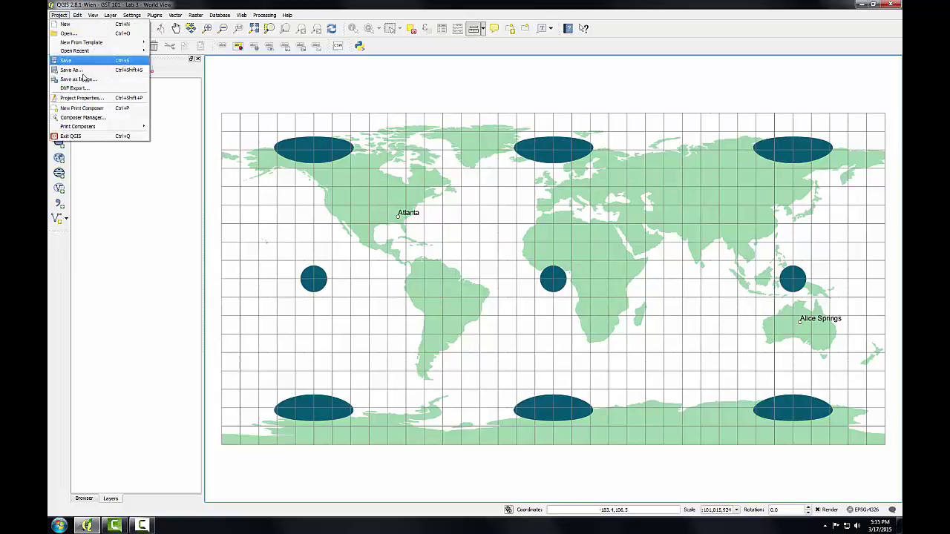
pyautogui.click(80, 98)
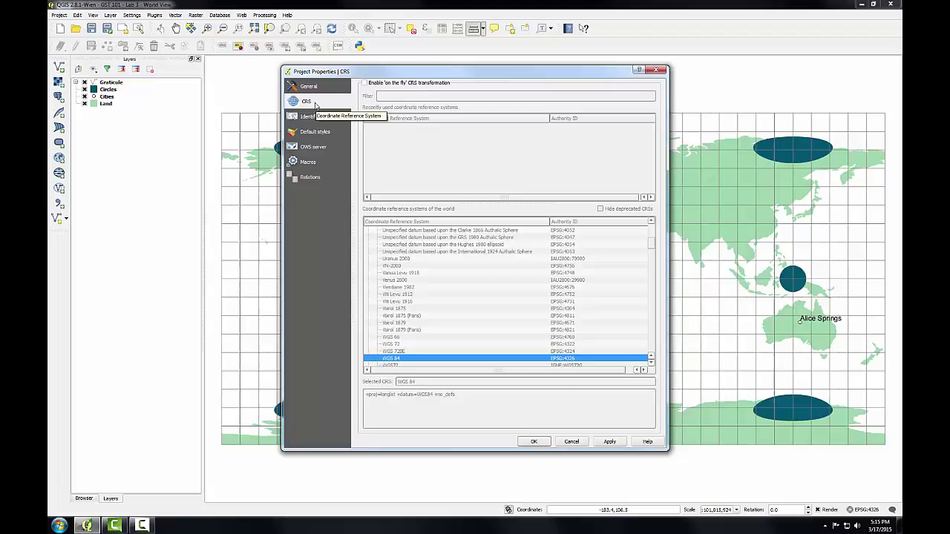
pyautogui.click(364, 83)
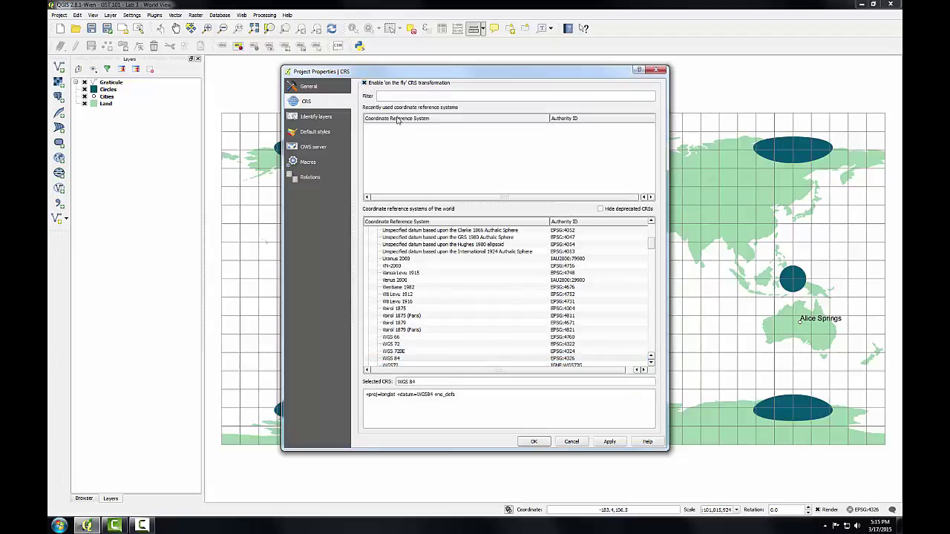
pyautogui.click(390, 359)
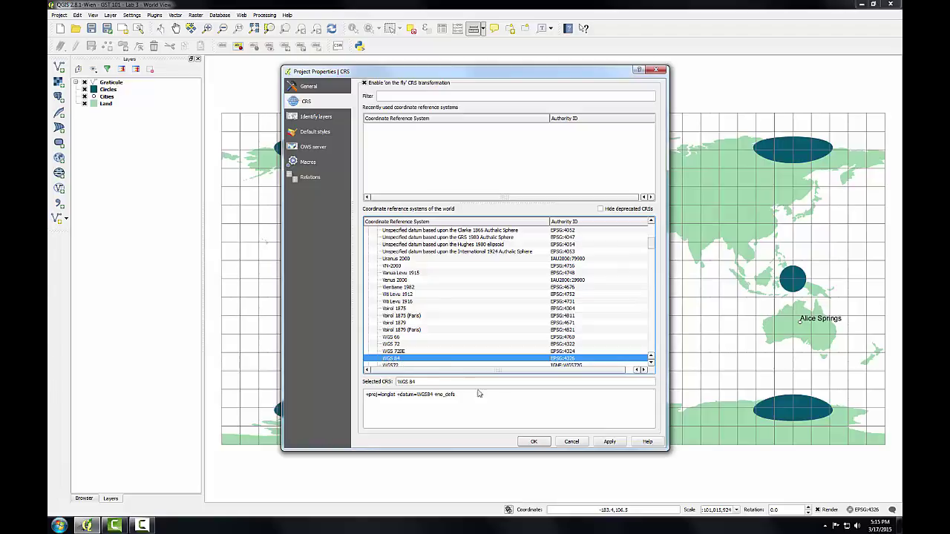
pyautogui.click(534, 443)
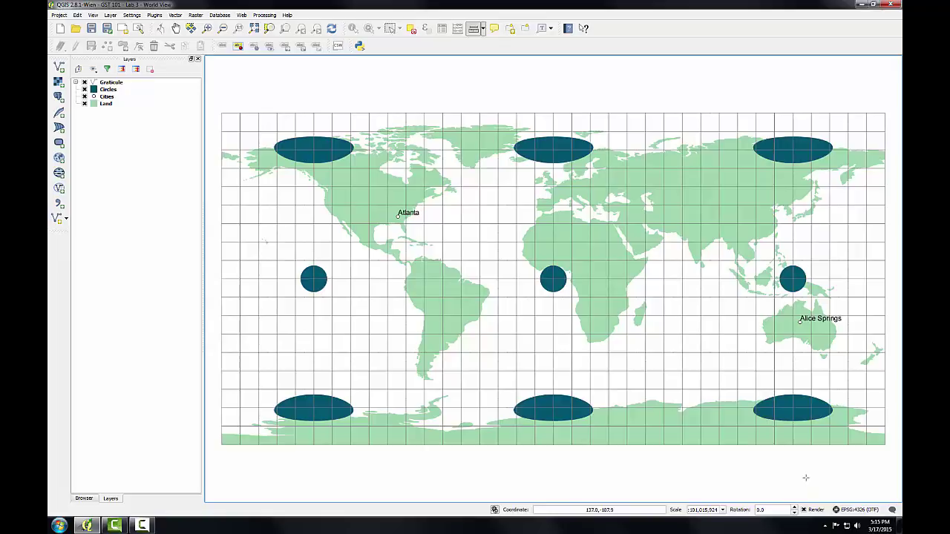
# Step: Begin a new Measure Line from Atlanta after moving the Measure readout aside
pyautogui.click(482, 28)
pyautogui.click(484, 42)
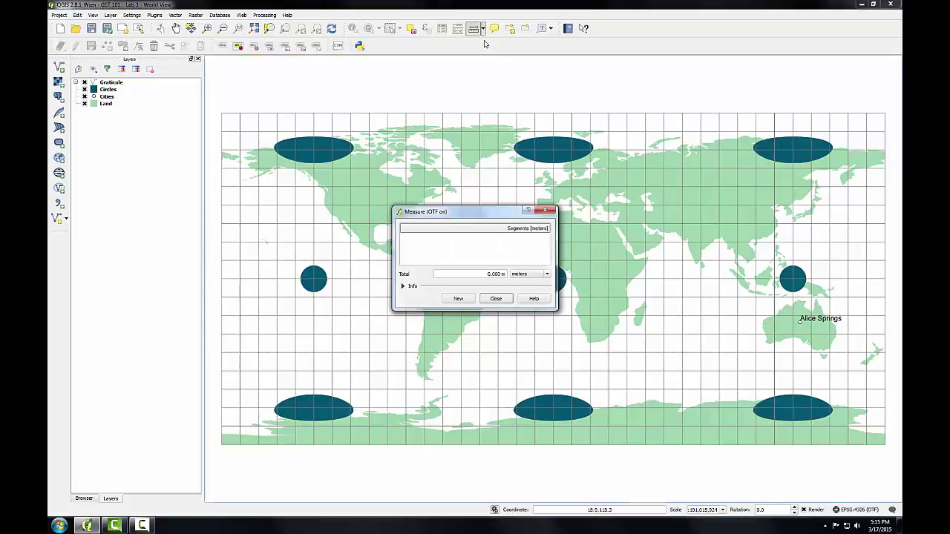
pyautogui.moveTo(471, 216); pyautogui.dragTo(477, 85)
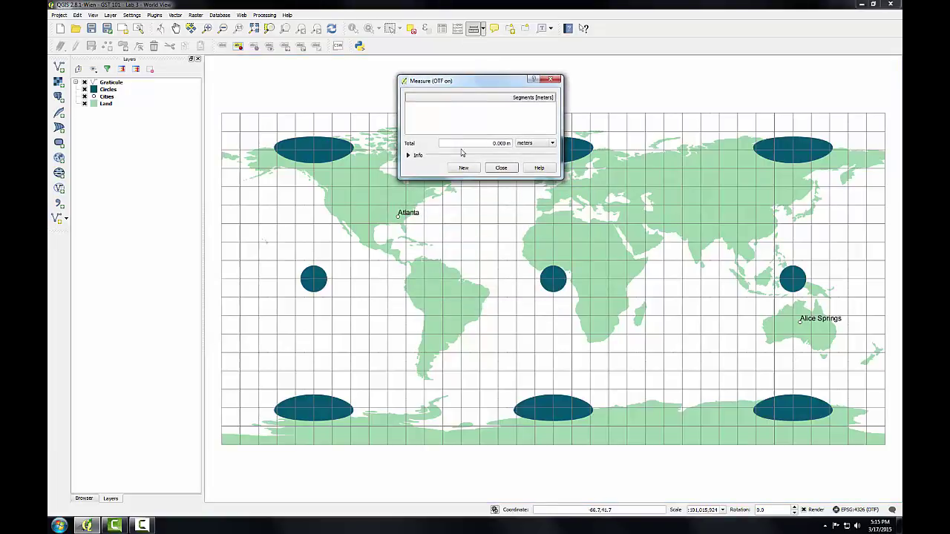
pyautogui.click(399, 216)
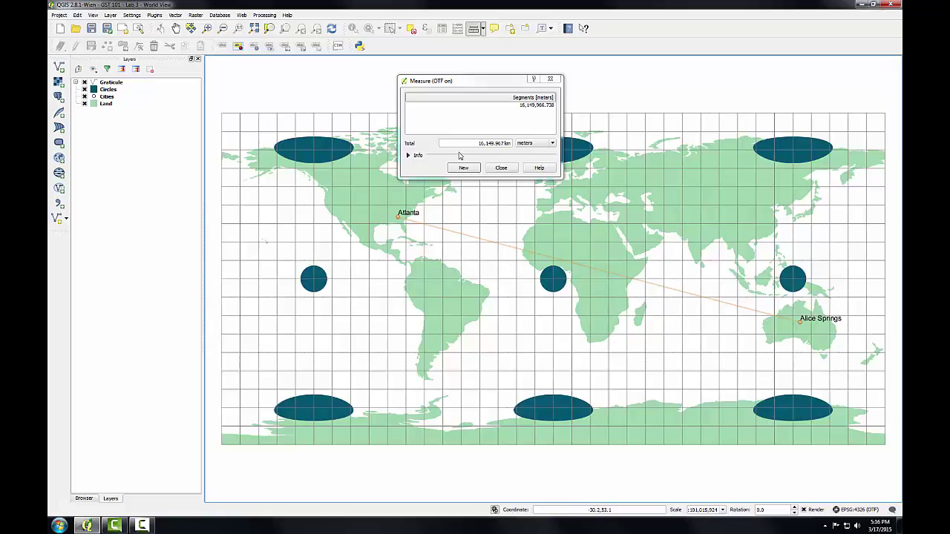
# Step: Close the measurement and filter Project Properties by 3395 to select WGS 84 / World Mercator
pyautogui.click(499, 169)
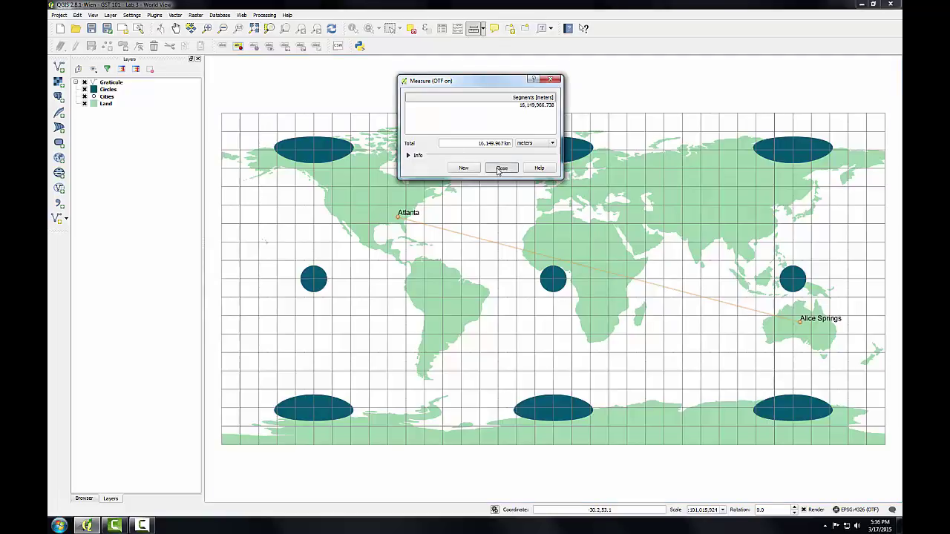
pyautogui.click(59, 15)
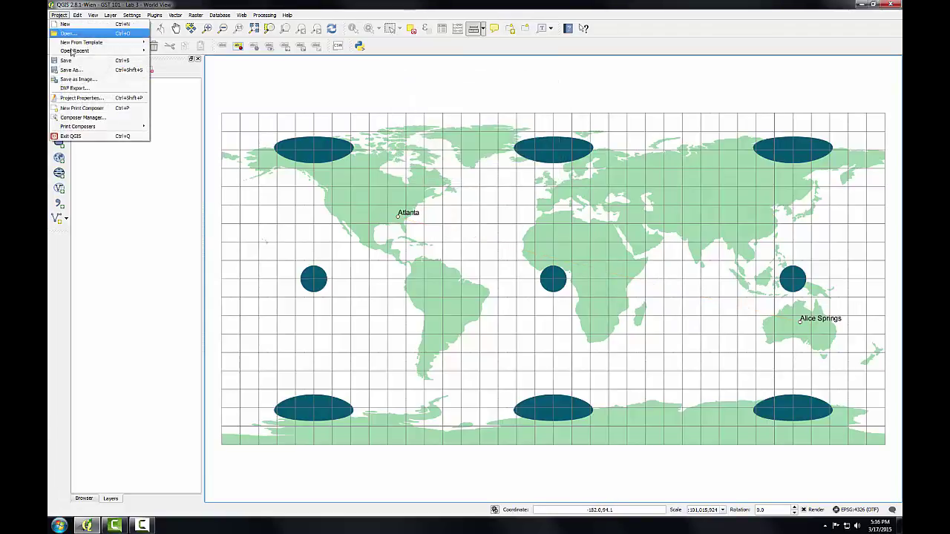
pyautogui.click(77, 101)
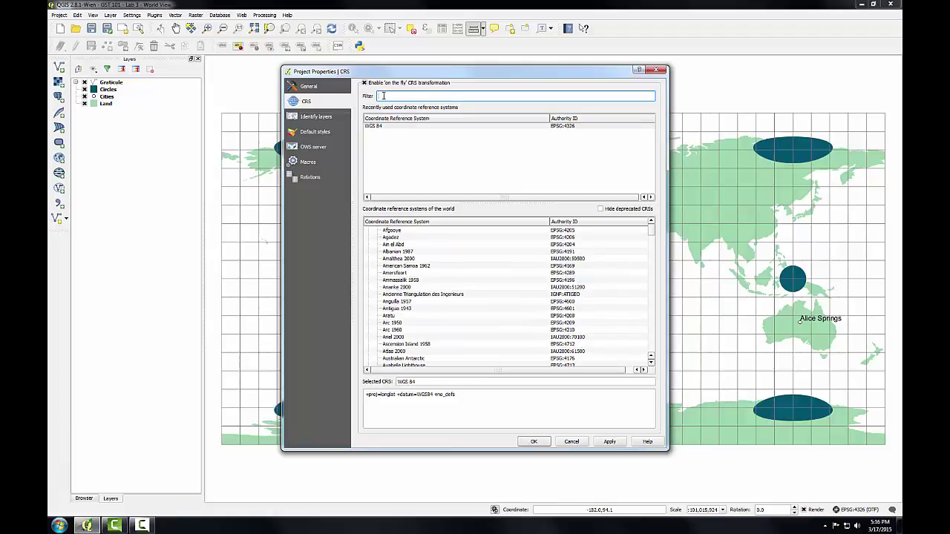
pyautogui.write('3395')
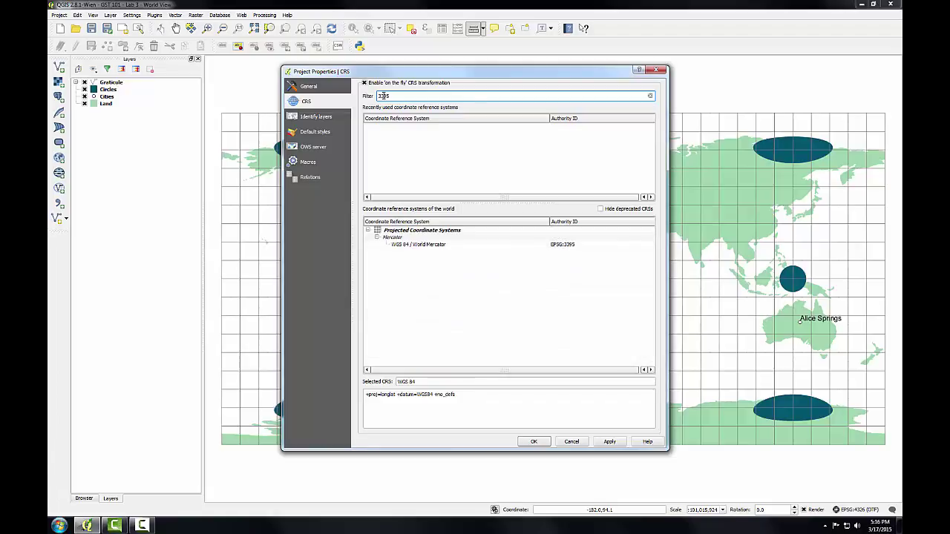
pyautogui.click(416, 249)
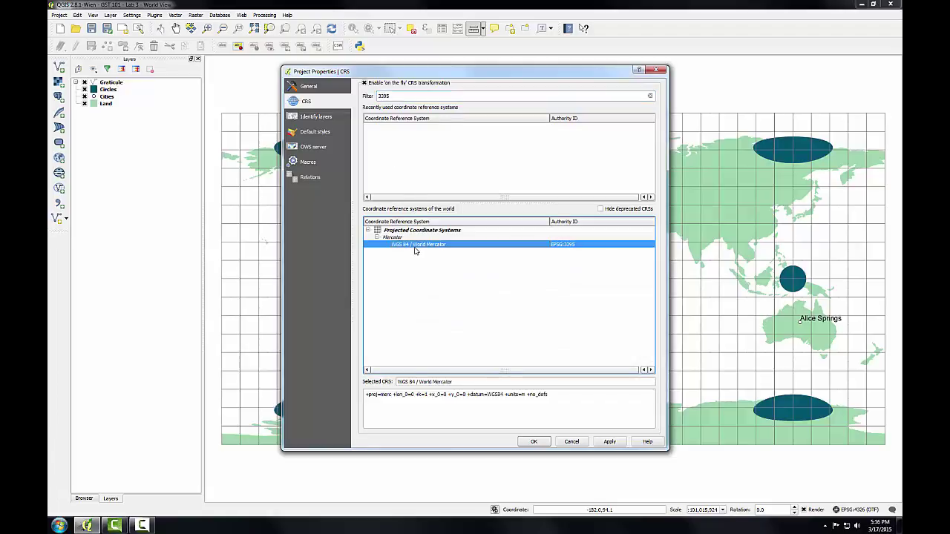
pyautogui.click(533, 443)
# Step: Apply EPSG:3395 so the World View map redraws in Mercator projection
pyautogui.click(533, 442)
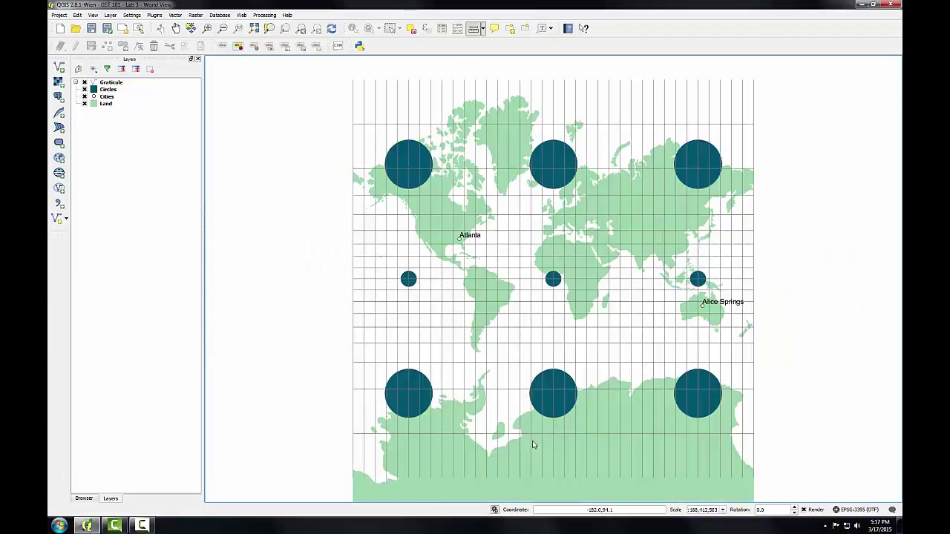